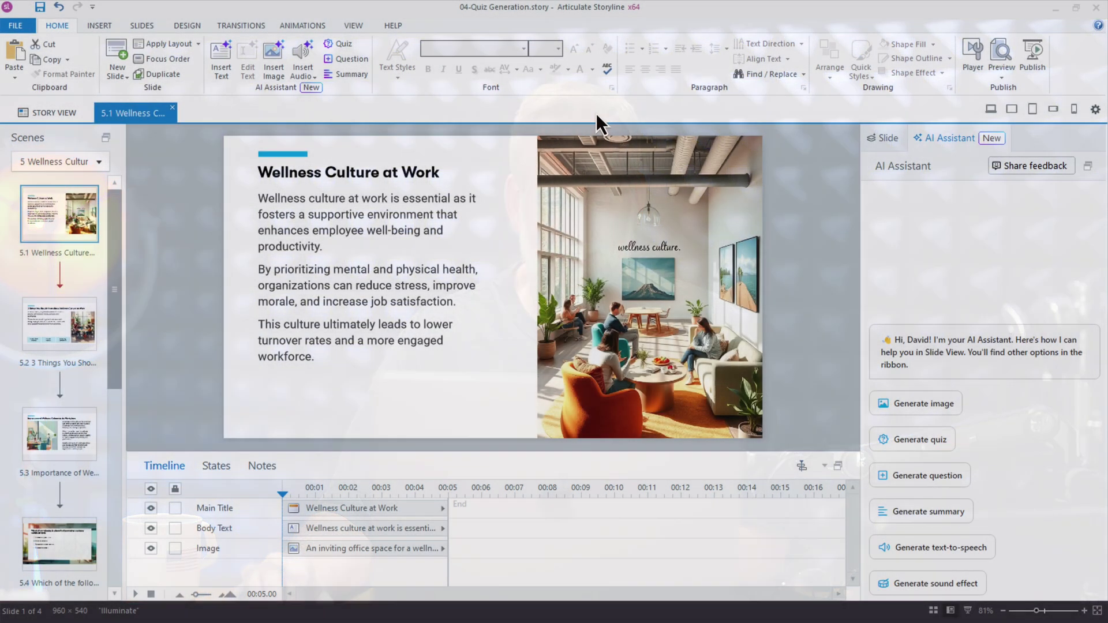
Step: Open quiz slide 5.4 in the 5 Wellness Culture scene
click(77, 159)
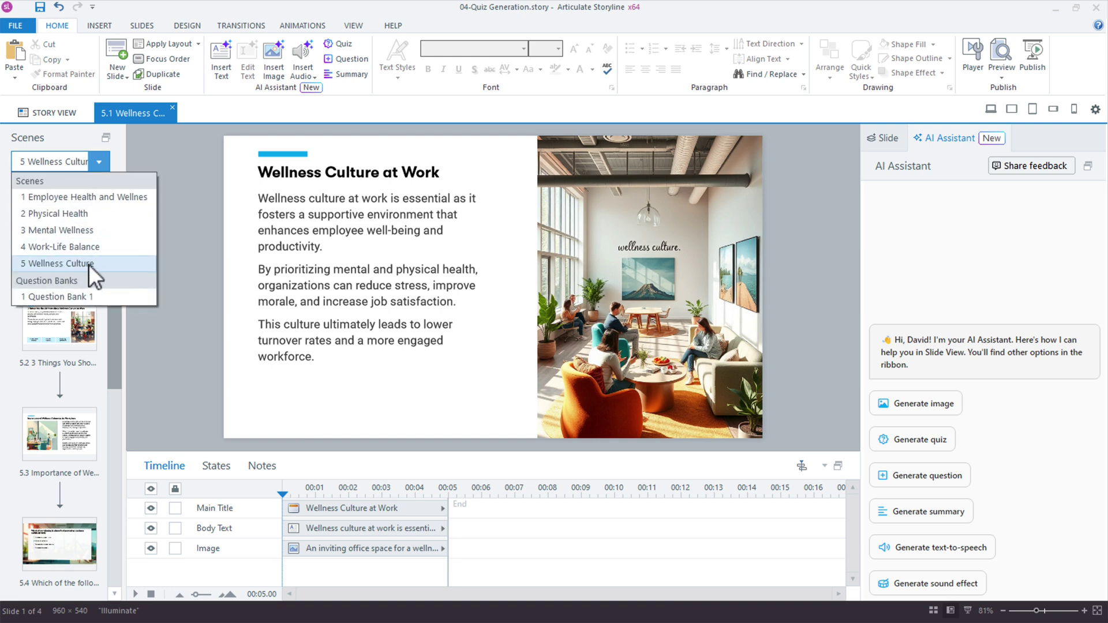
click(185, 270)
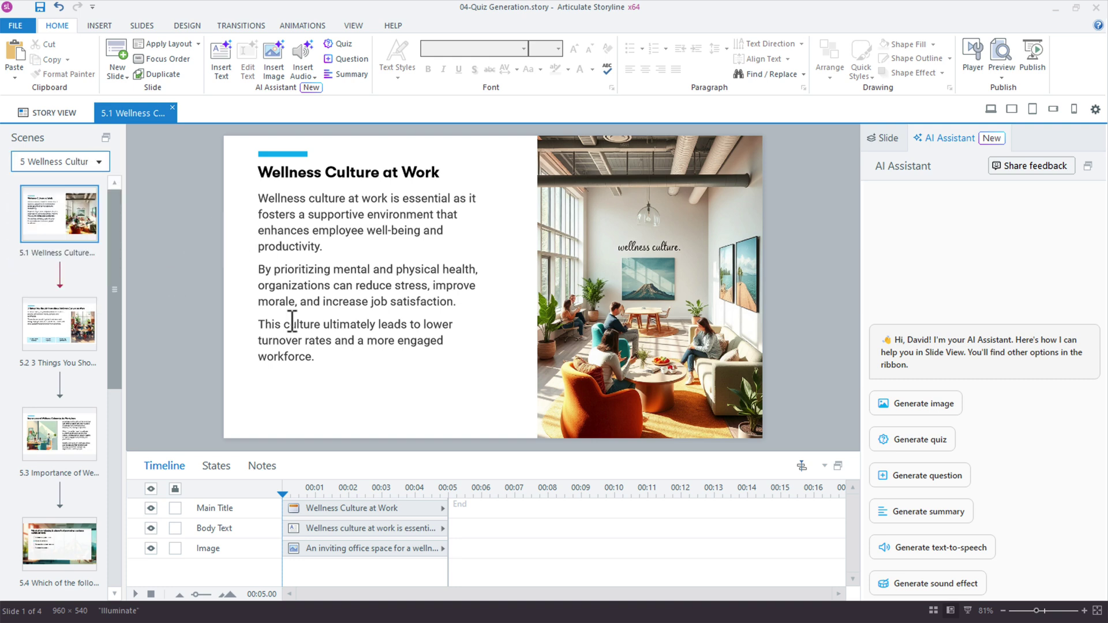
click(60, 539)
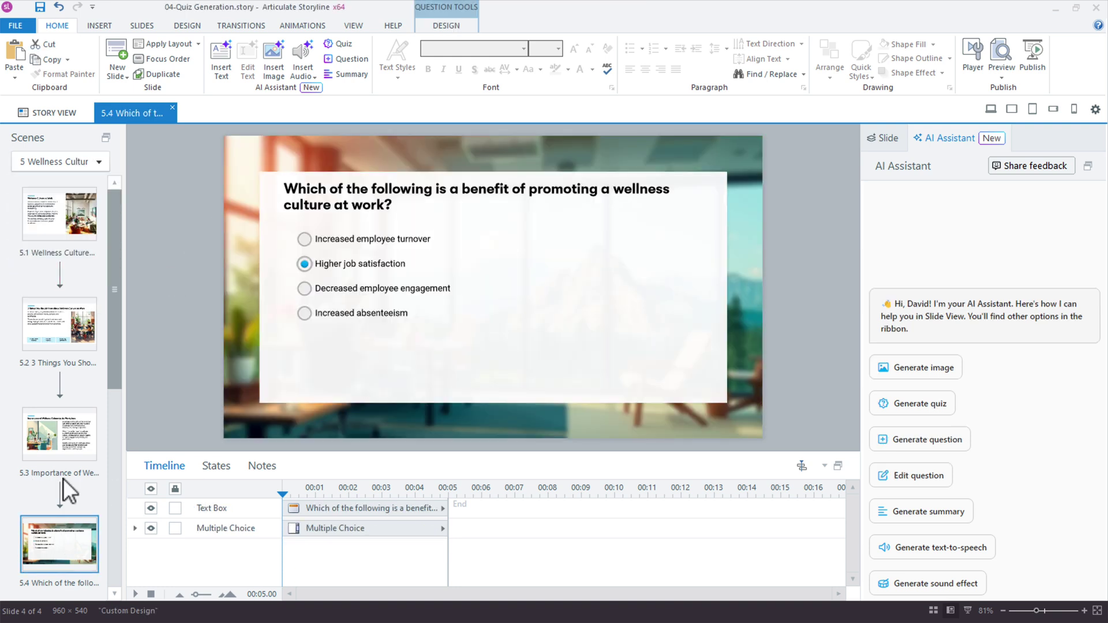
scroll(87, 450, down, 1)
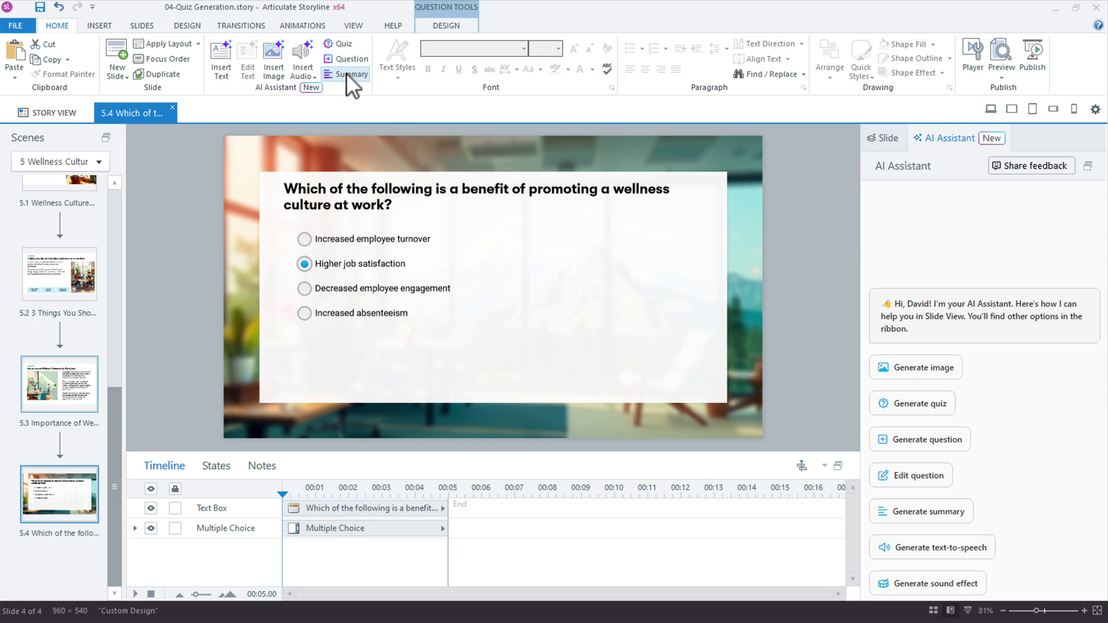
click(949, 148)
click(885, 139)
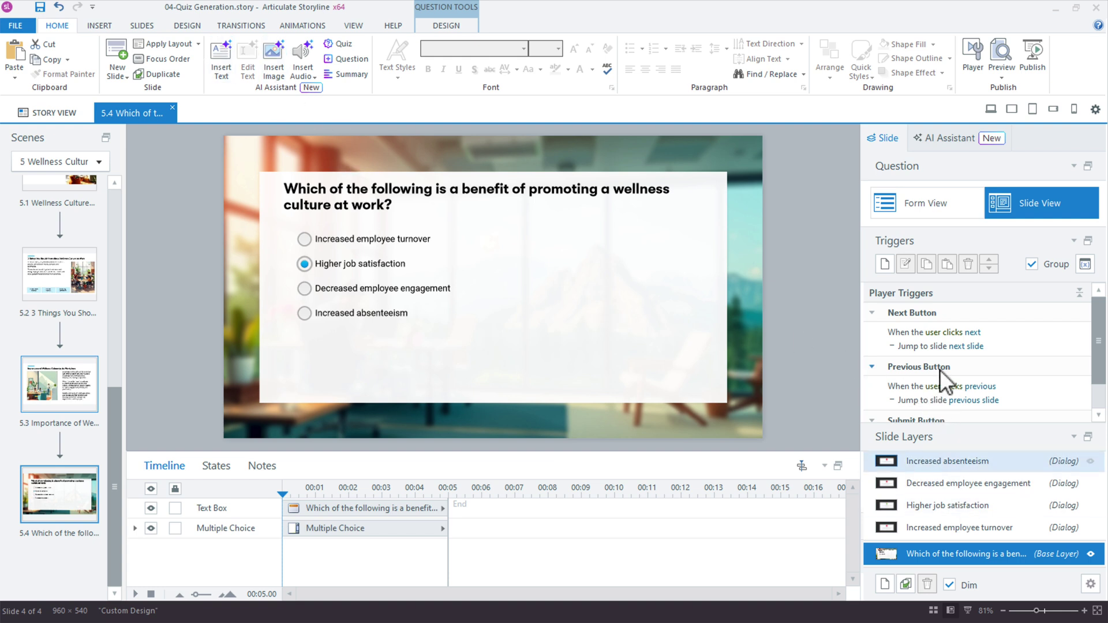
click(939, 140)
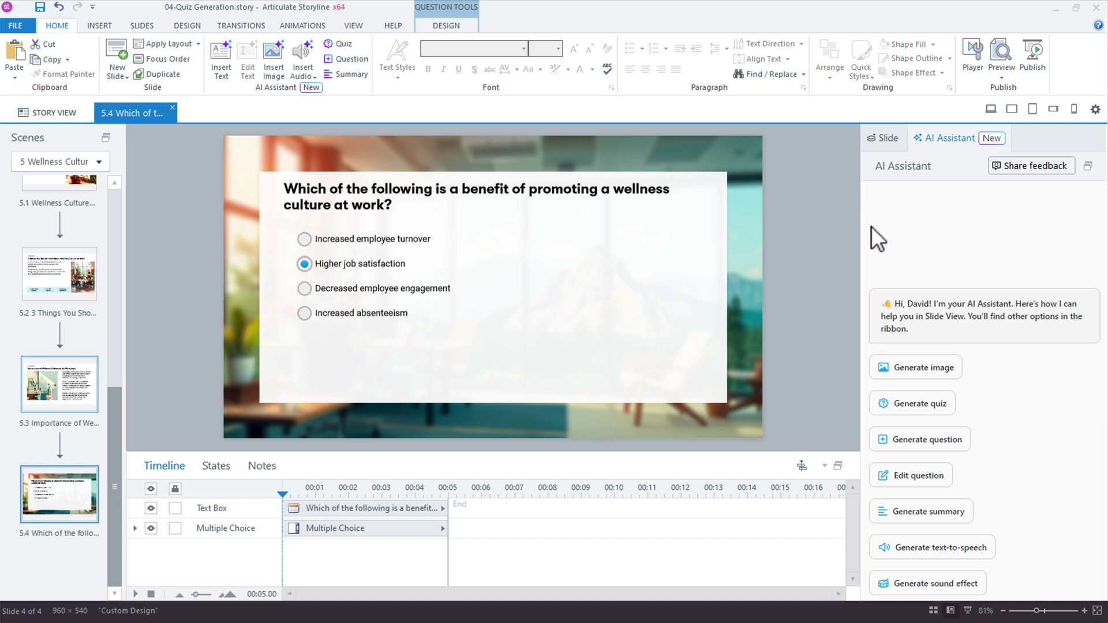
click(1088, 166)
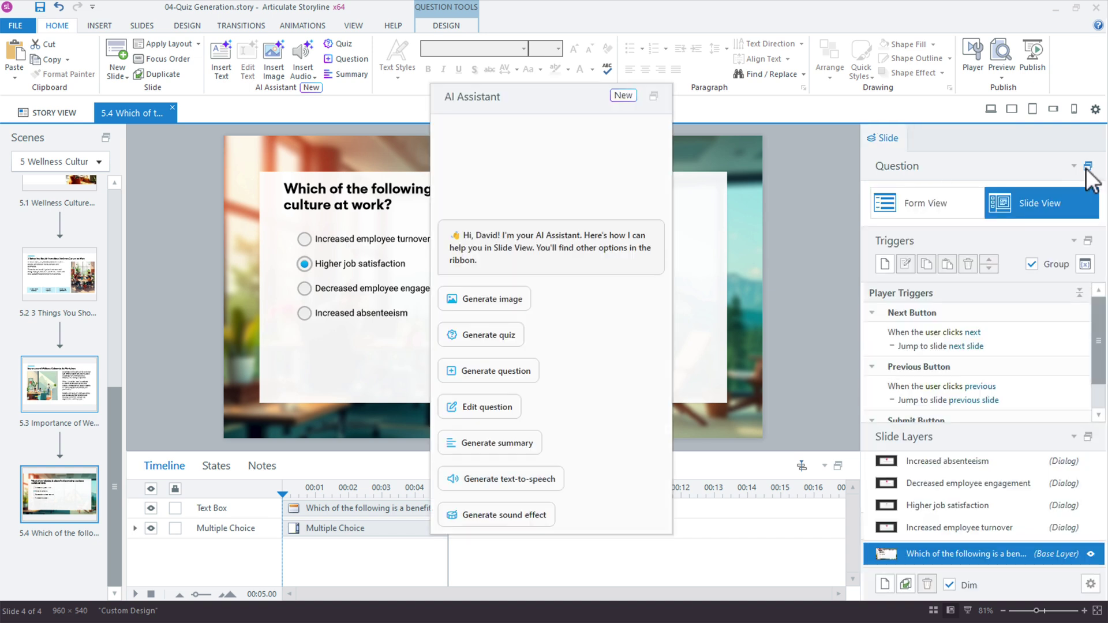
drag(546, 98, 867, 102)
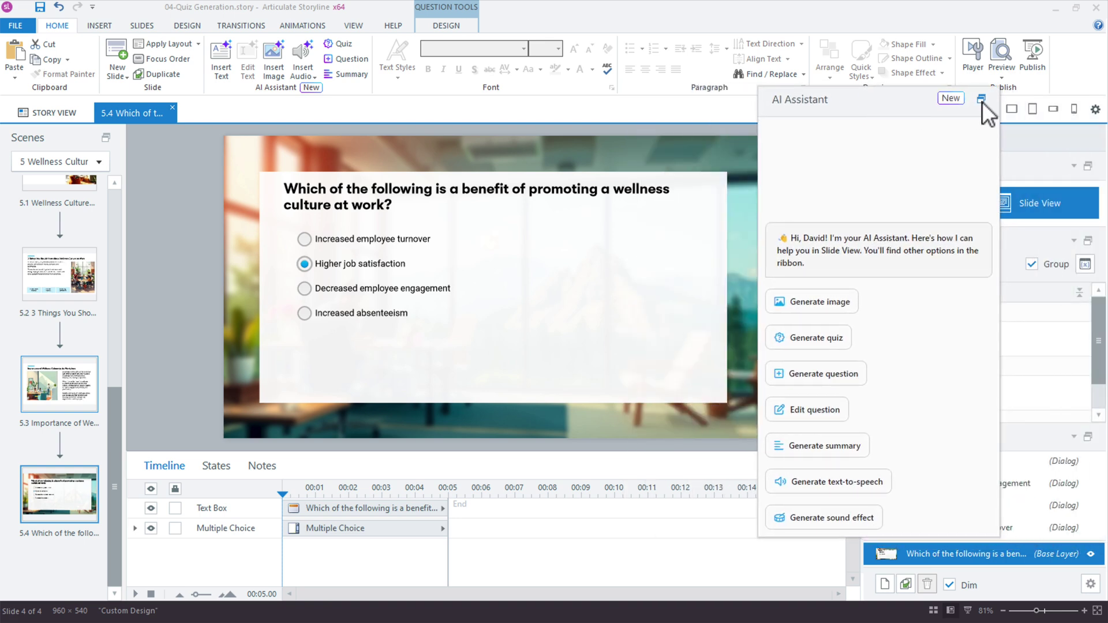
click(981, 100)
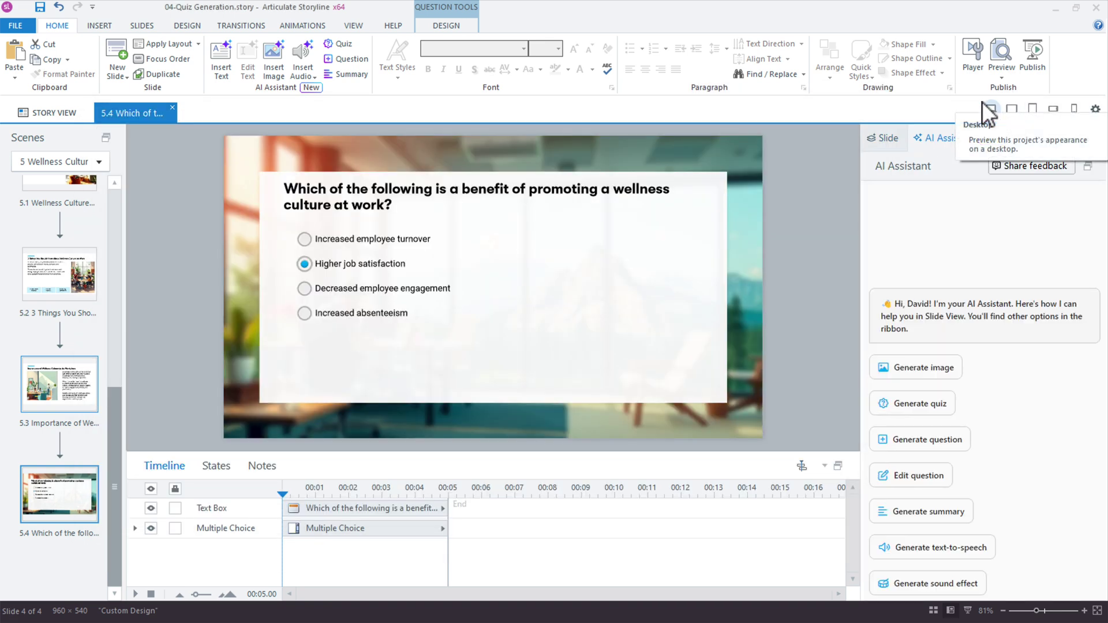
Step: Generate a summary from slides 5.1, 5.2 and 5.3 of the 5 Wellness Culture scene
click(930, 511)
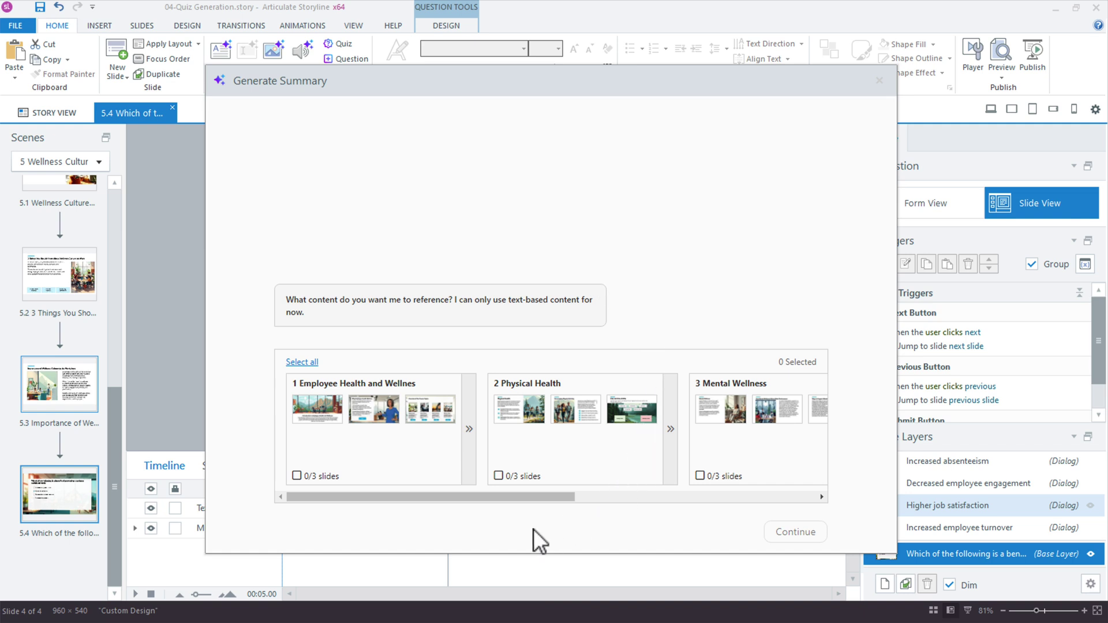
drag(525, 497, 793, 519)
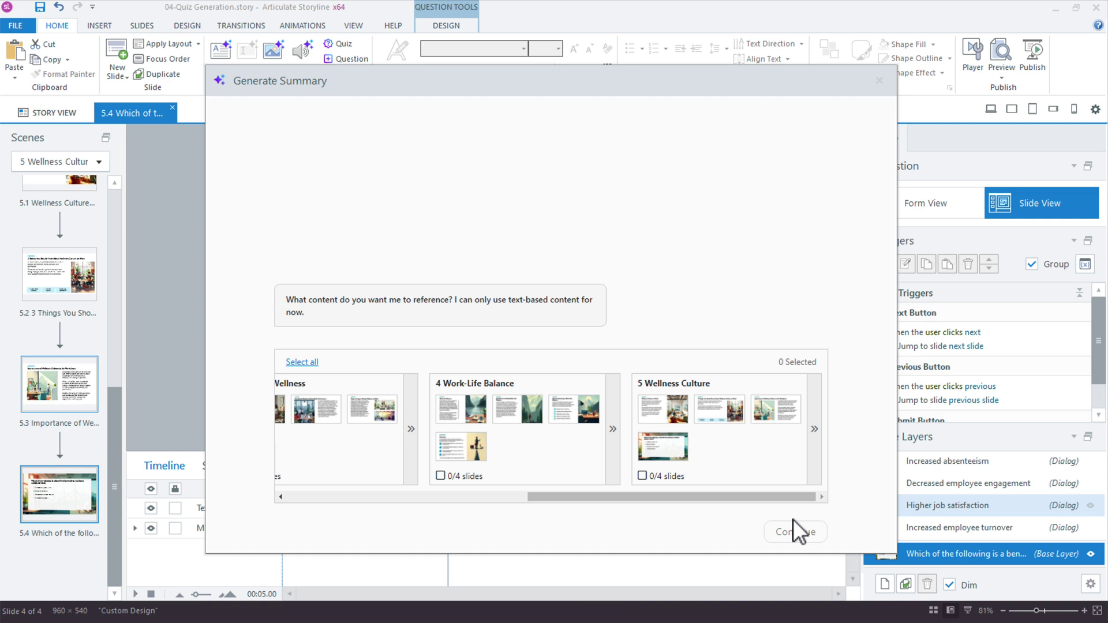
click(643, 476)
click(686, 459)
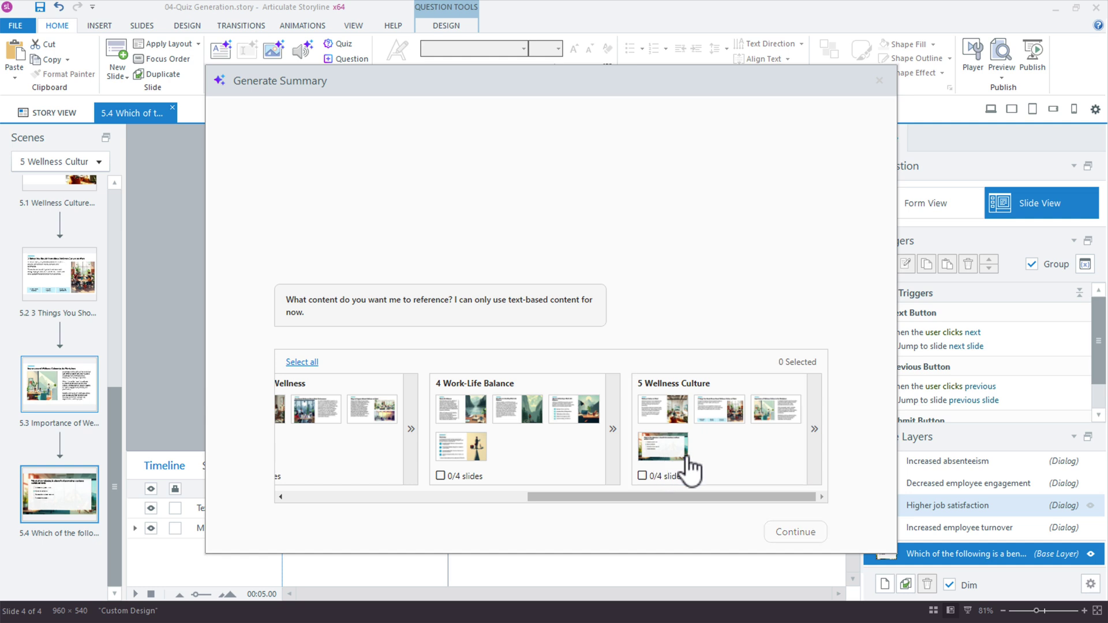
click(815, 445)
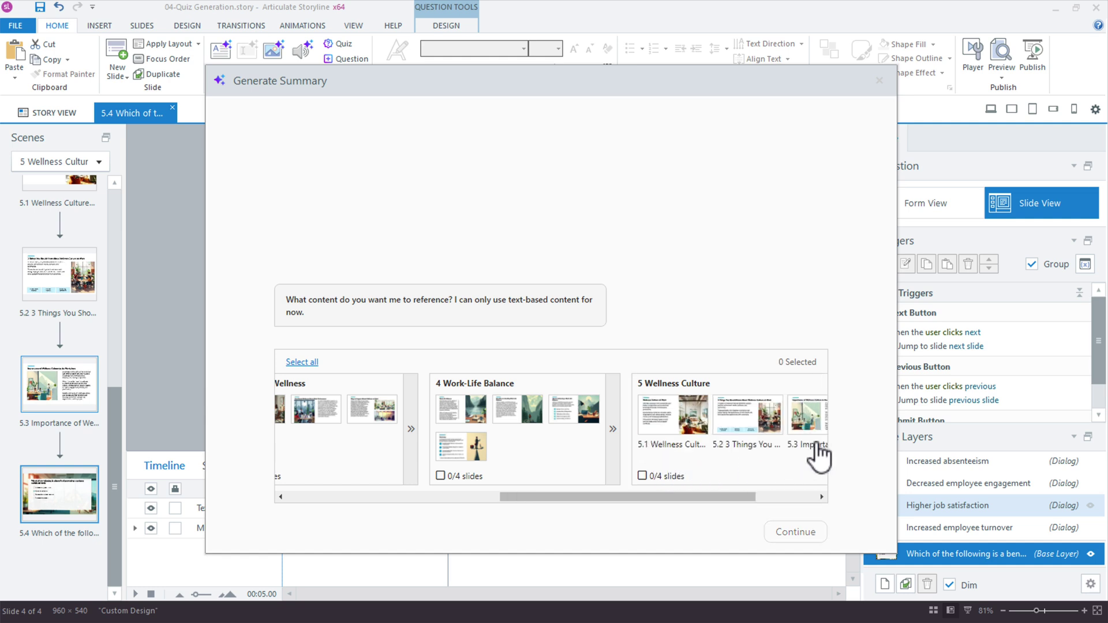
click(662, 449)
click(729, 447)
click(799, 435)
drag(721, 497, 793, 497)
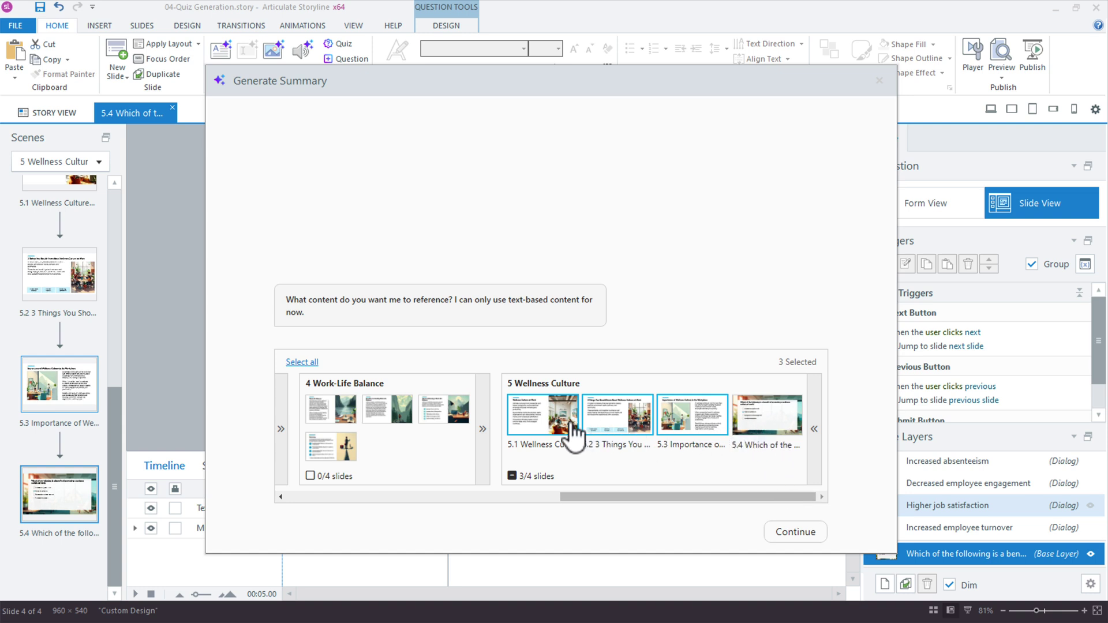
click(794, 532)
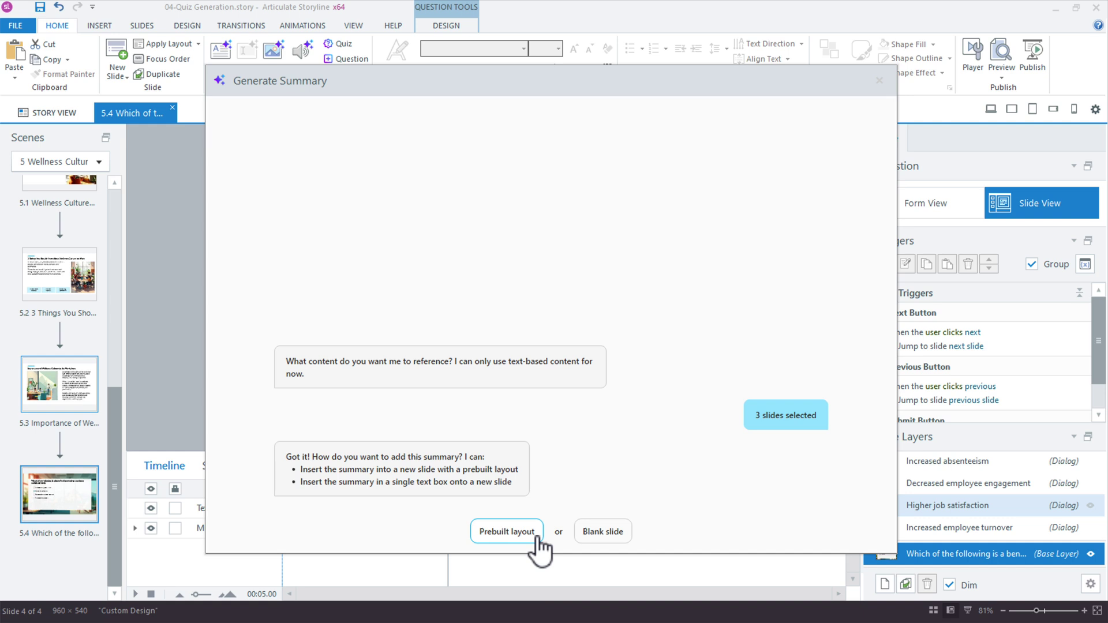
Step: Insert the summary on a prebuilt layout with the direction 'Wellness culture at work'
click(535, 537)
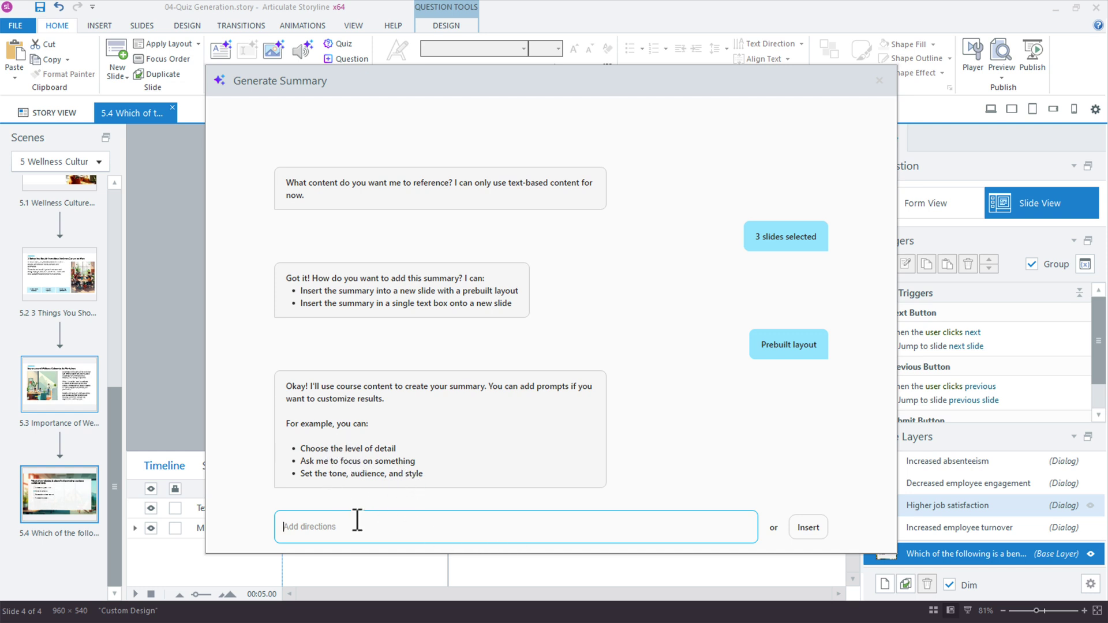
text(Wellness)
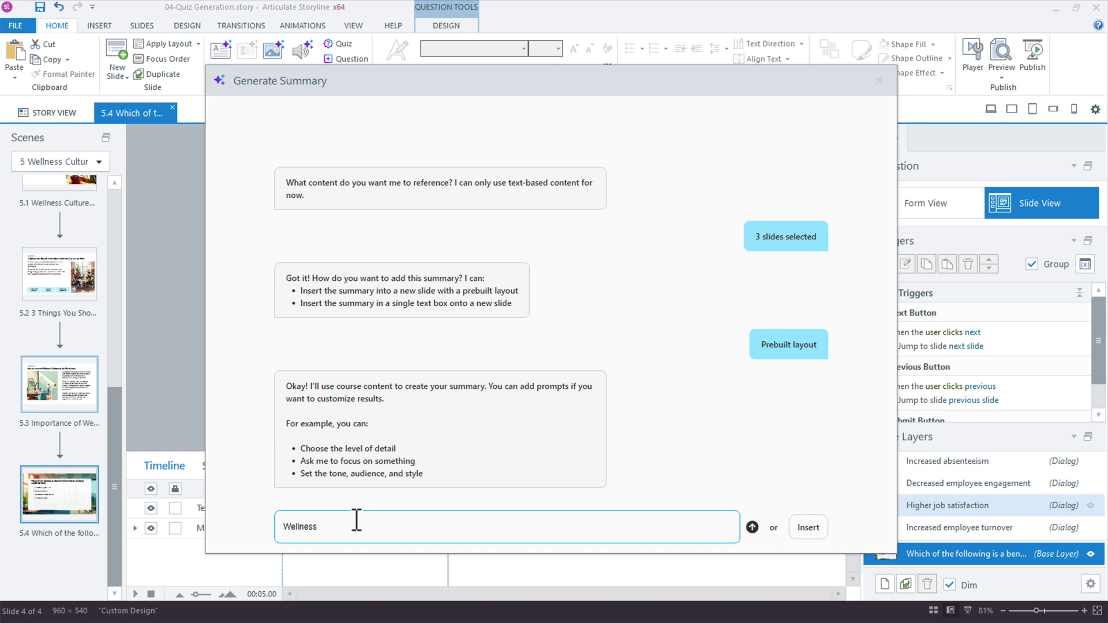
text( culture at work)
click(751, 527)
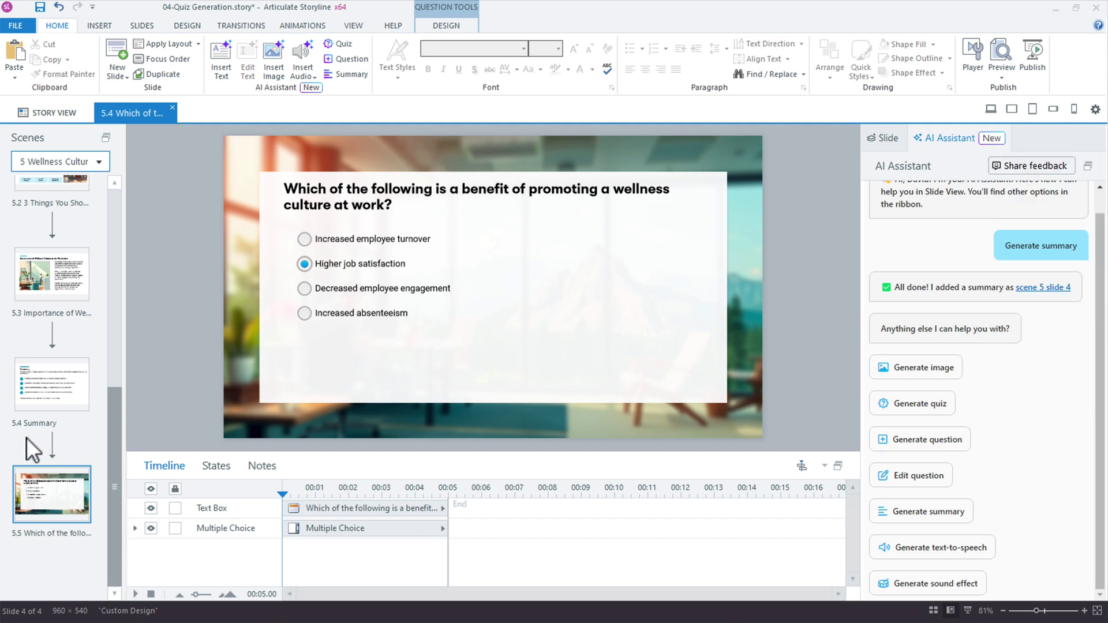
Step: Review the new 5.4 Summary slide's oval, title and body text, then save the project
click(63, 384)
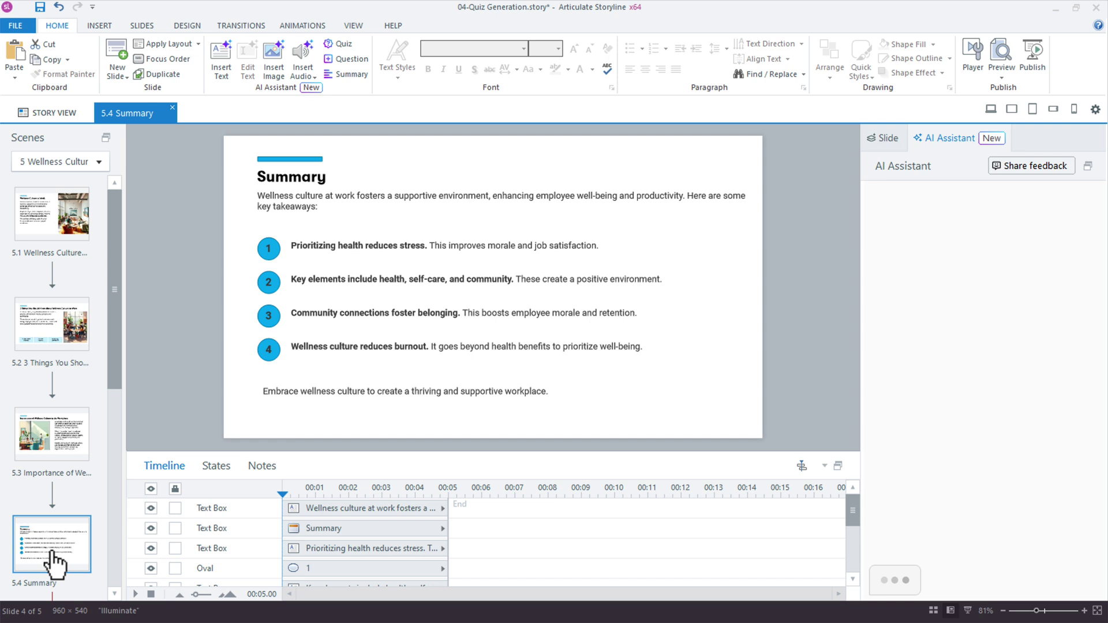
click(260, 253)
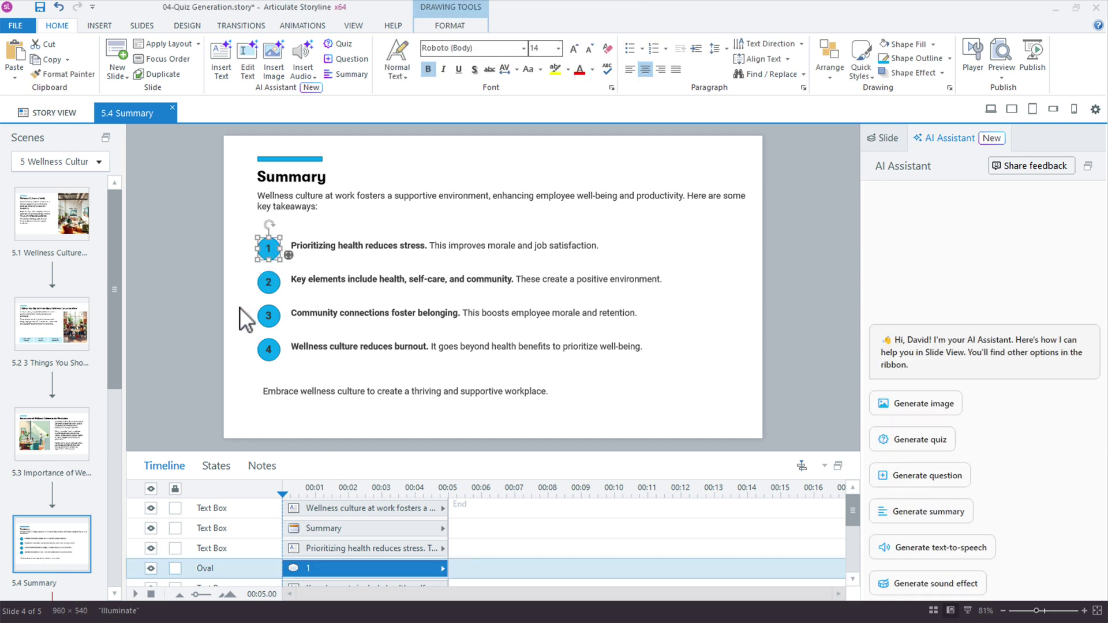
click(311, 177)
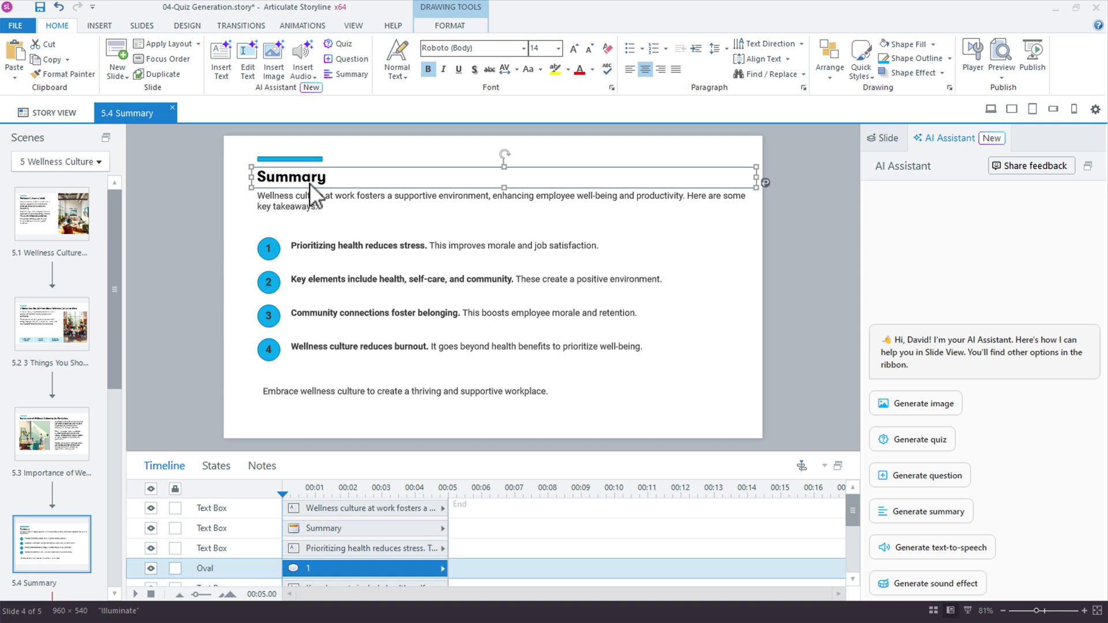
click(311, 207)
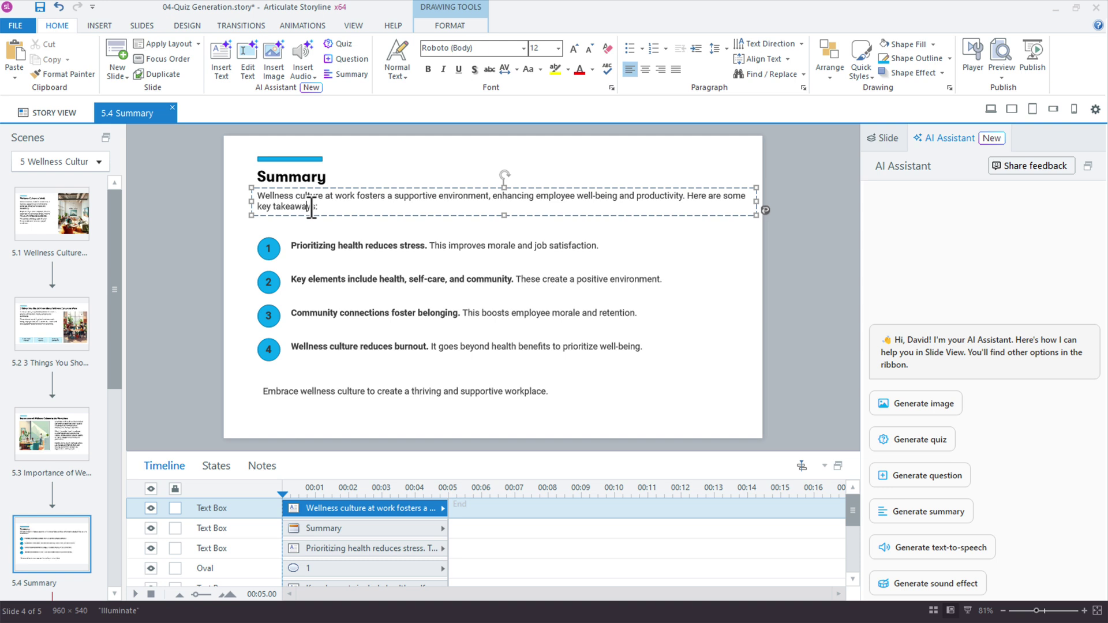
key(ctrl+s)
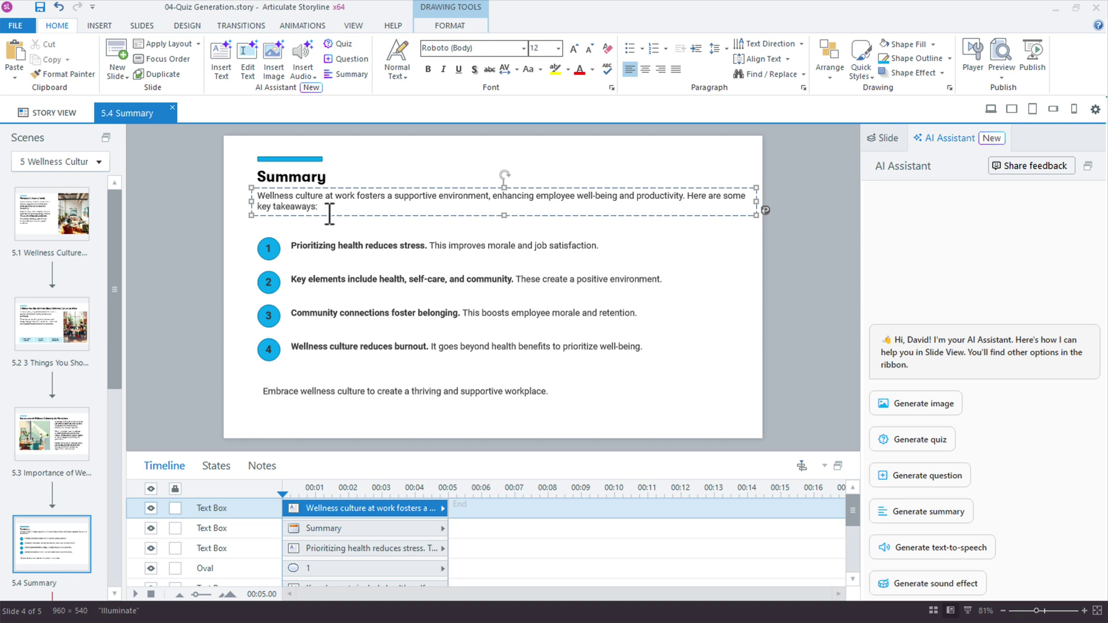
Step: Apply the Summary Custom layout to the 5.4 Summary slide
right_click(187, 203)
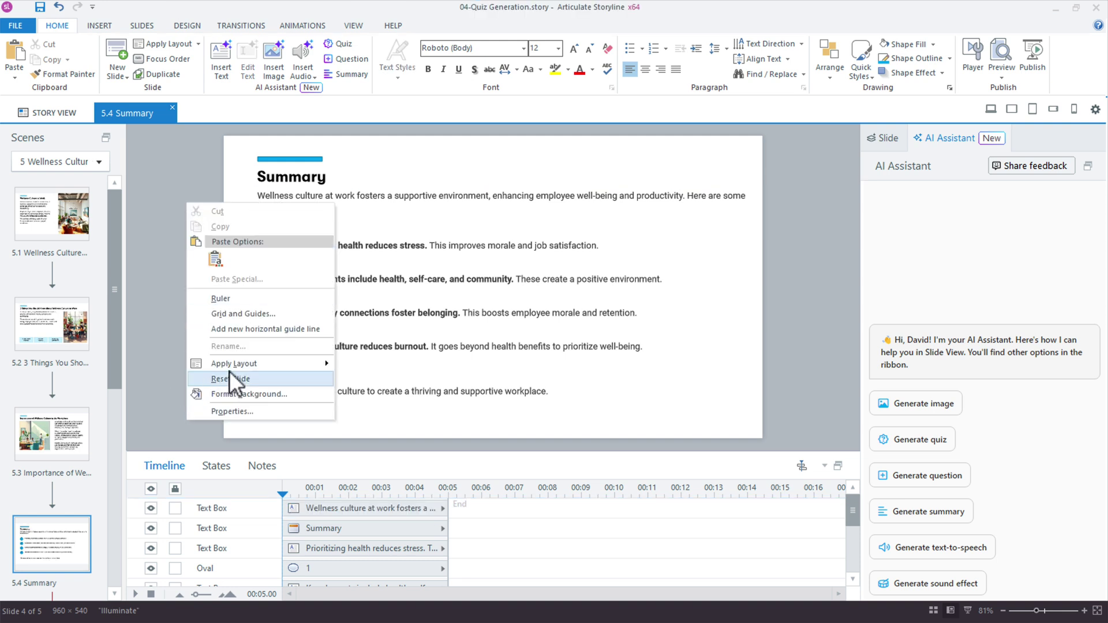
mouse_move(233, 368)
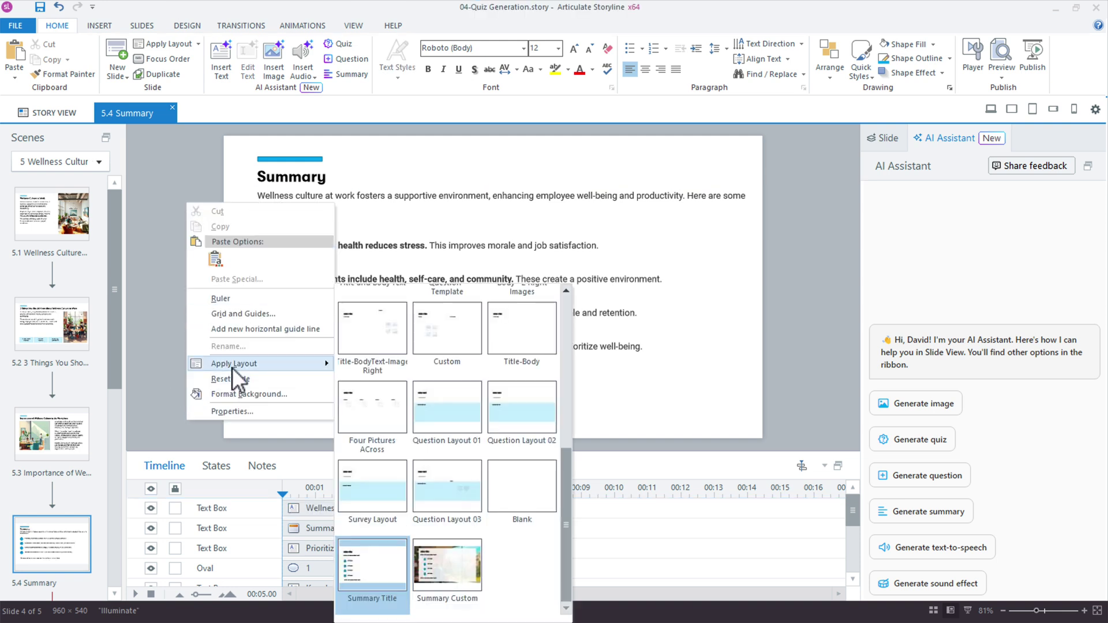
click(456, 578)
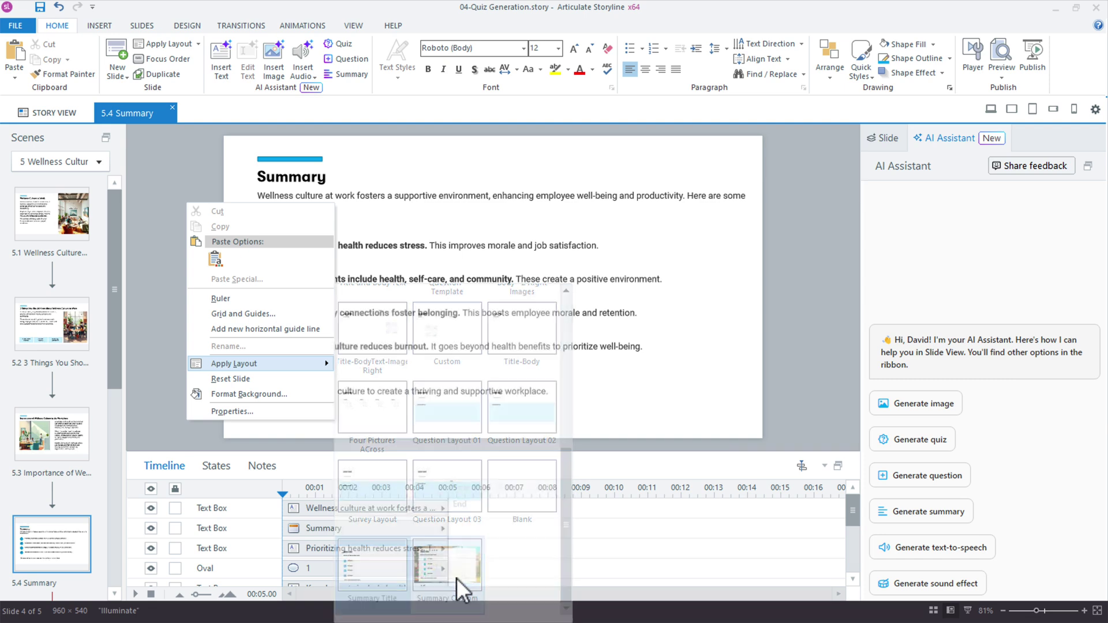